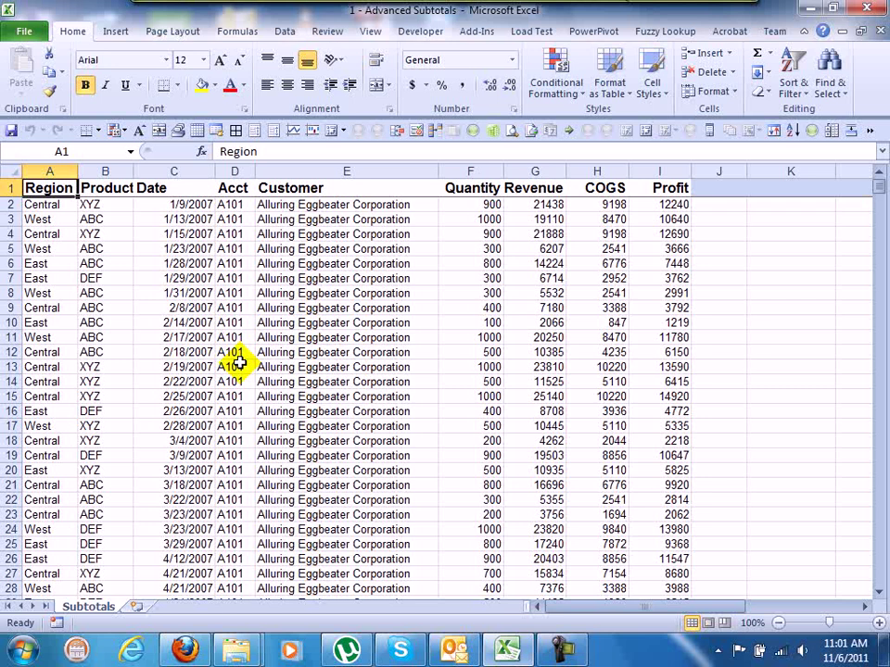
# Open the Subtotal dialog from the Data tab for the sales table
pyautogui.click(278, 33)
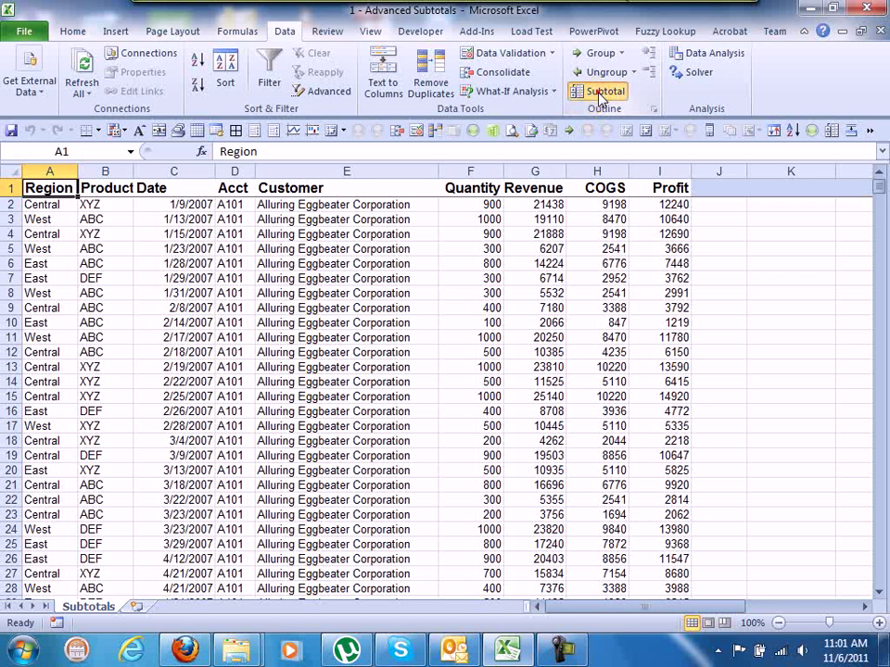
pyautogui.click(597, 92)
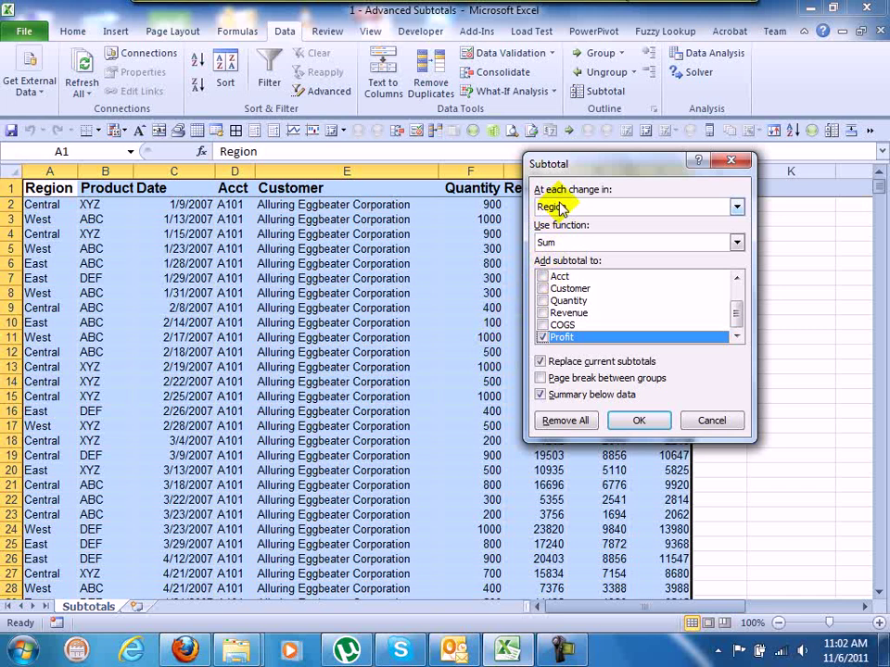
# Choose Customer in the 'At each change in' list
pyautogui.click(559, 208)
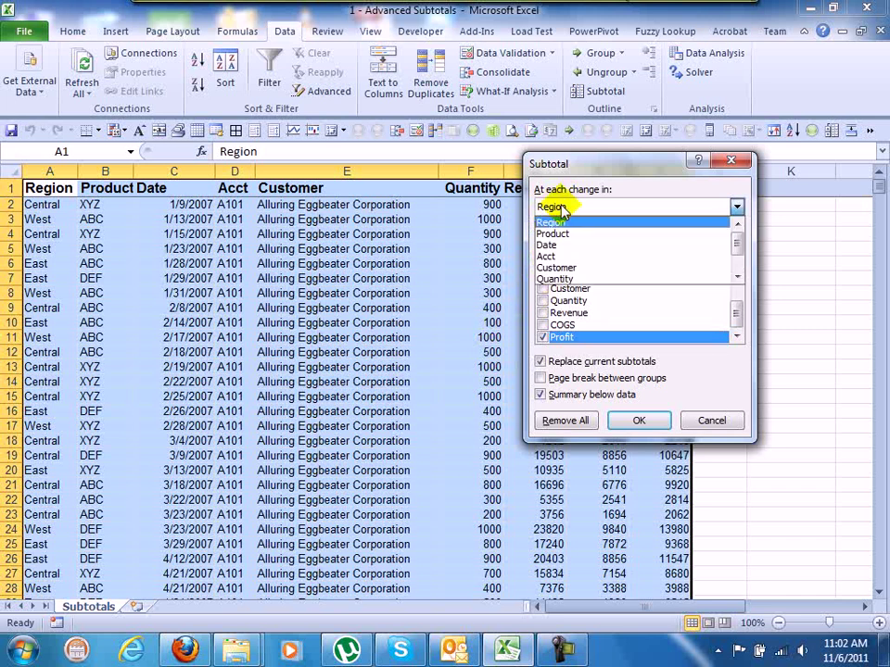
pyautogui.click(555, 268)
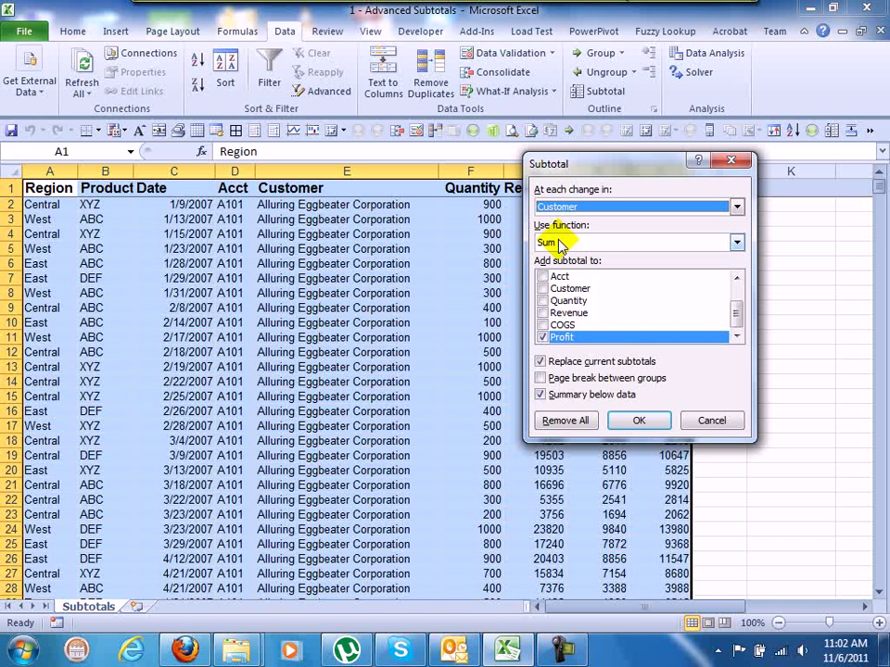
# Add Quantity, Revenue and COGS to the subtotal sums alongside Profit
pyautogui.click(543, 301)
pyautogui.click(542, 313)
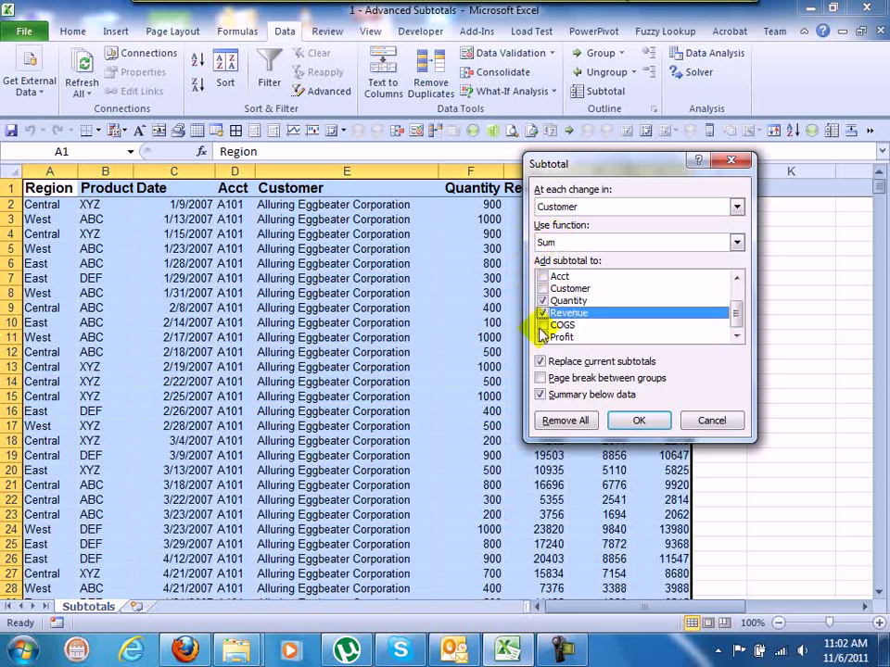
pyautogui.click(542, 326)
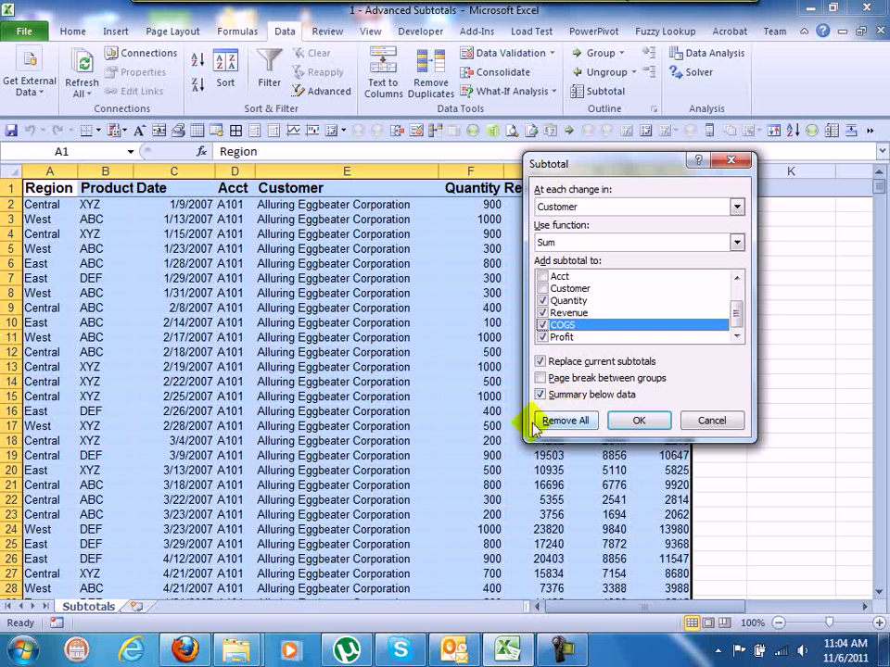
# Apply the Customer sum subtotals, creating a three-level outline
pyautogui.click(638, 420)
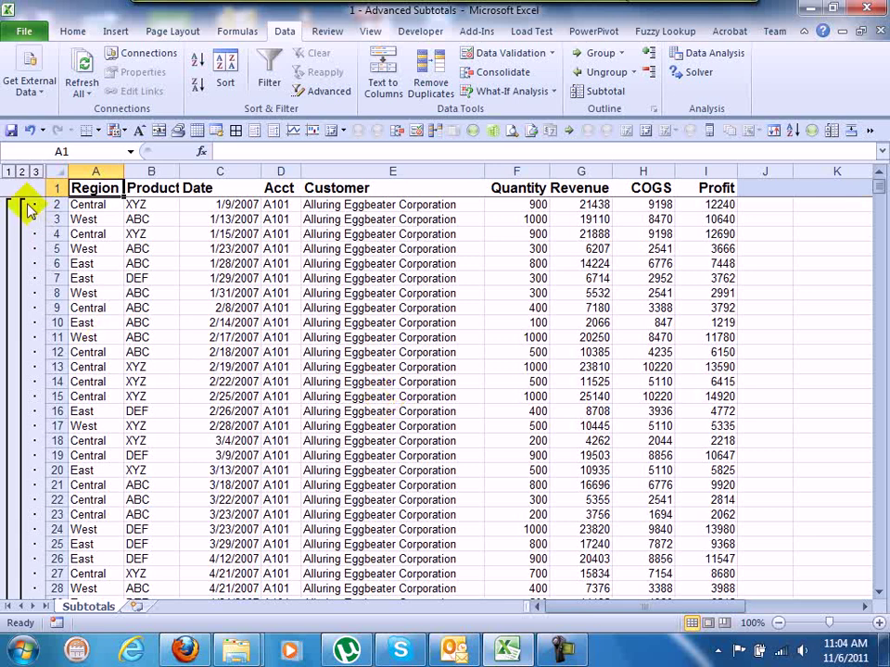
# Collapse to outline level 1 and inspect the Grand Total SUBTOTAL formula in F592
pyautogui.click(9, 172)
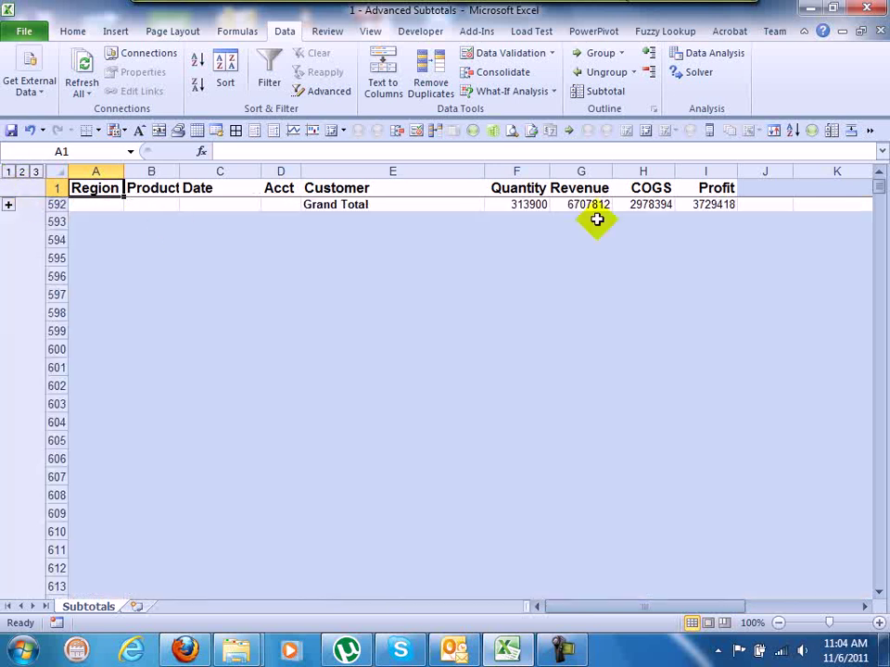
pyautogui.click(510, 205)
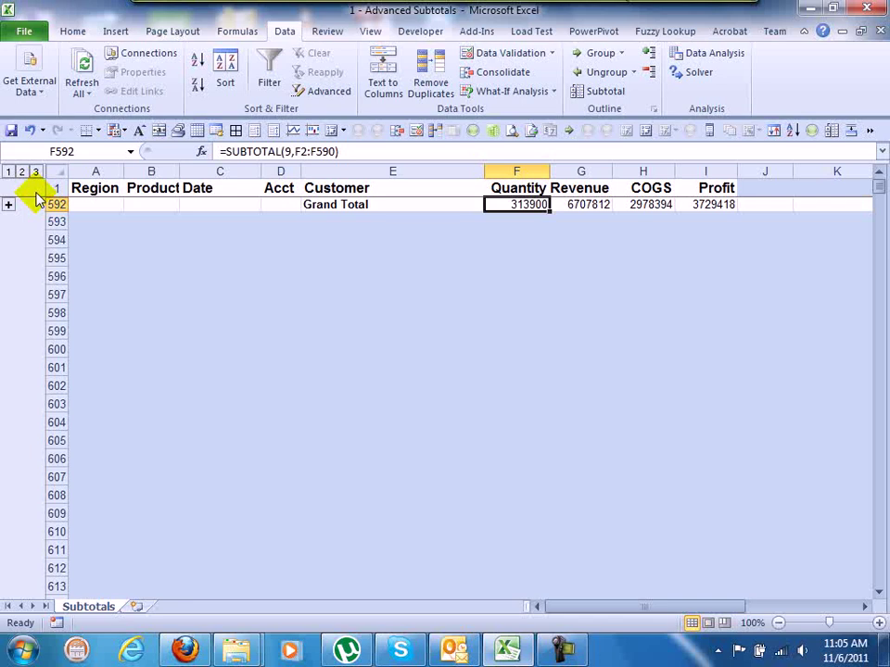
# Switch to outline level 2 to list one Total row per customer
pyautogui.click(21, 172)
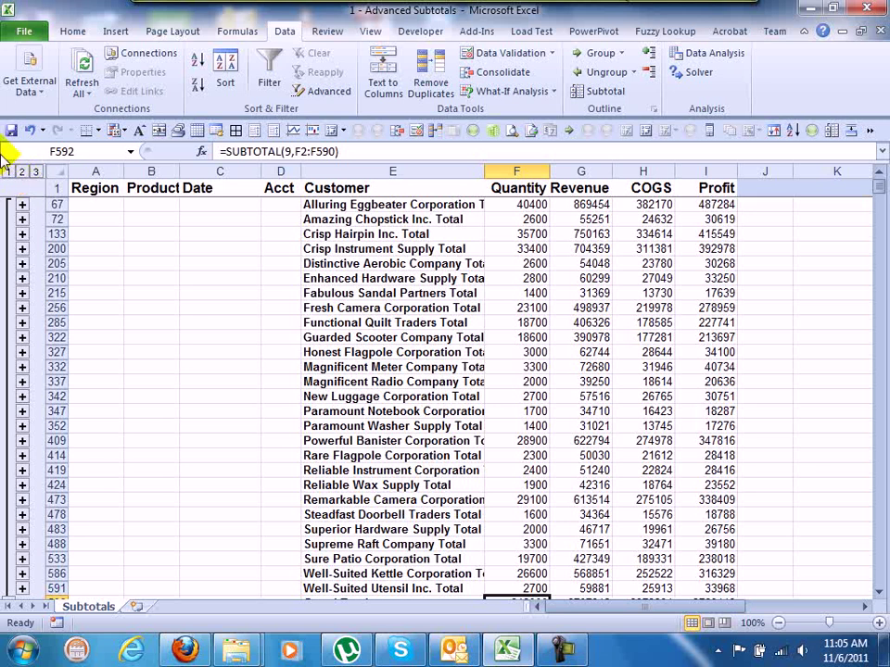
# Expand to outline level 3 and browse the detail rows between customer totals
pyautogui.click(35, 172)
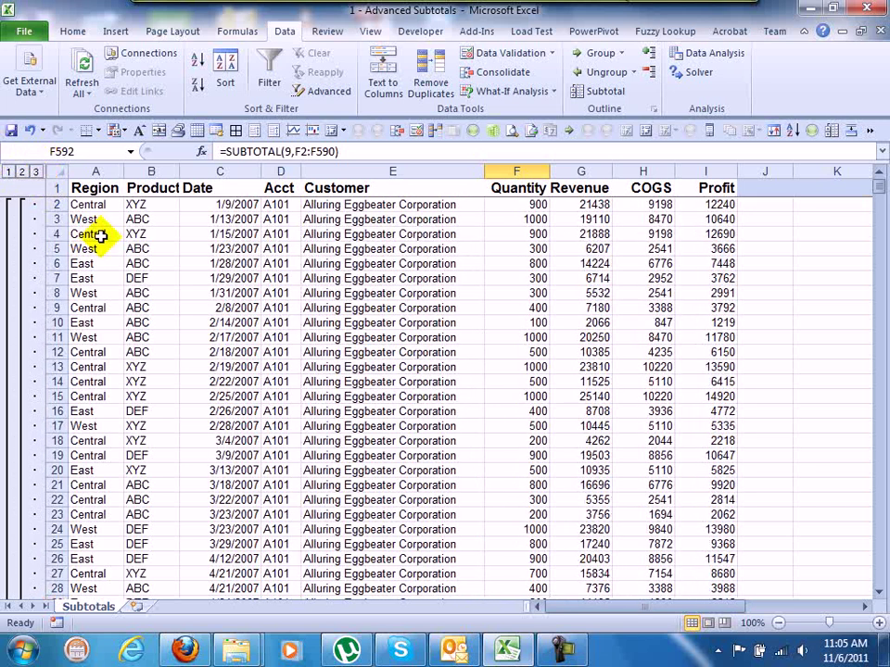
pyautogui.scroll(-4, 98, 234)
pyautogui.scroll(-3, 97, 235)
pyautogui.scroll(7, 98, 235)
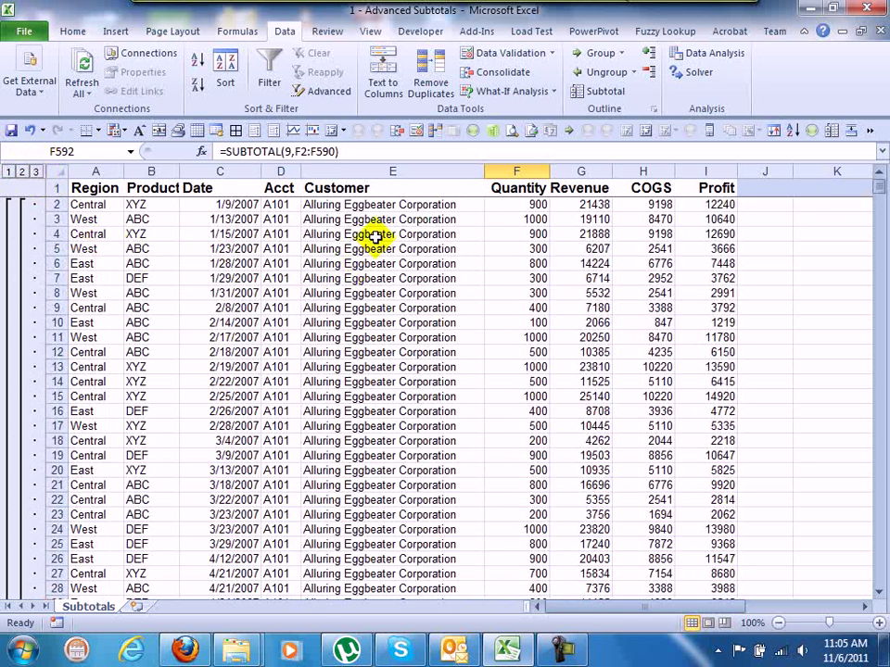
pyautogui.scroll(-4, 366, 254)
pyautogui.scroll(-10, 364, 261)
pyautogui.scroll(-6, 366, 260)
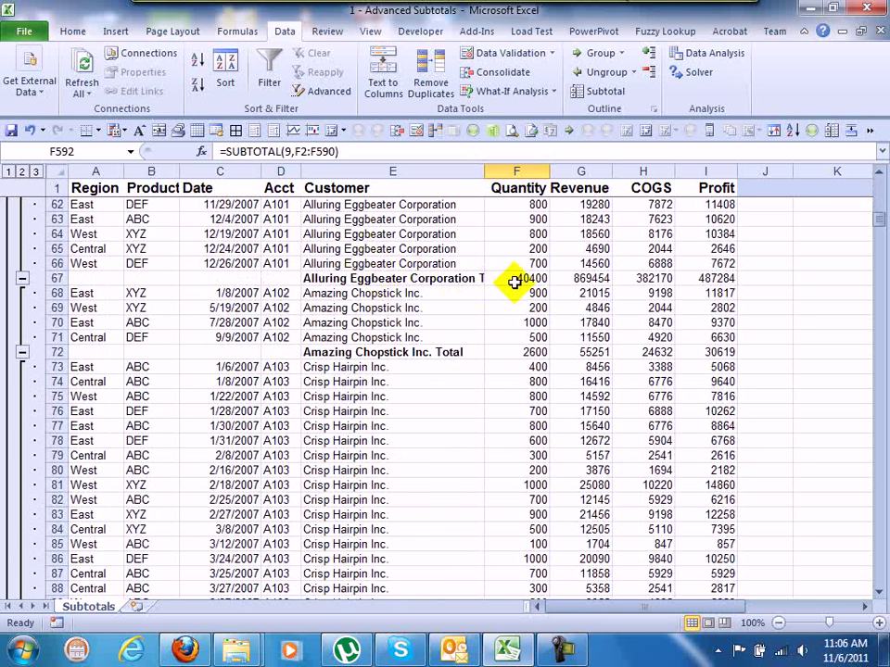
pyautogui.scroll(3, 501, 285)
pyautogui.scroll(5, 483, 289)
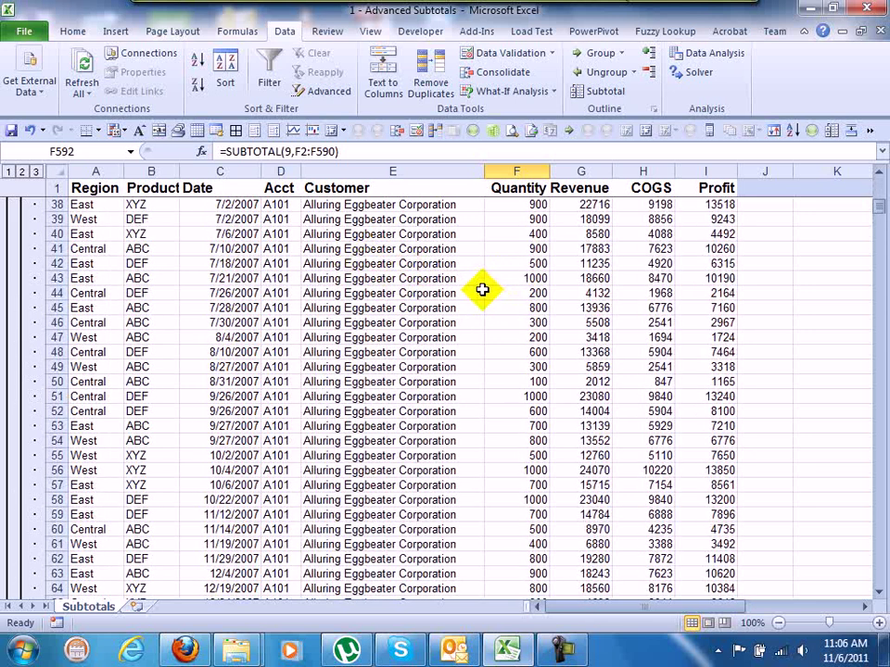
pyautogui.scroll(5, 483, 289)
pyautogui.scroll(5, 480, 289)
pyautogui.scroll(2, 454, 296)
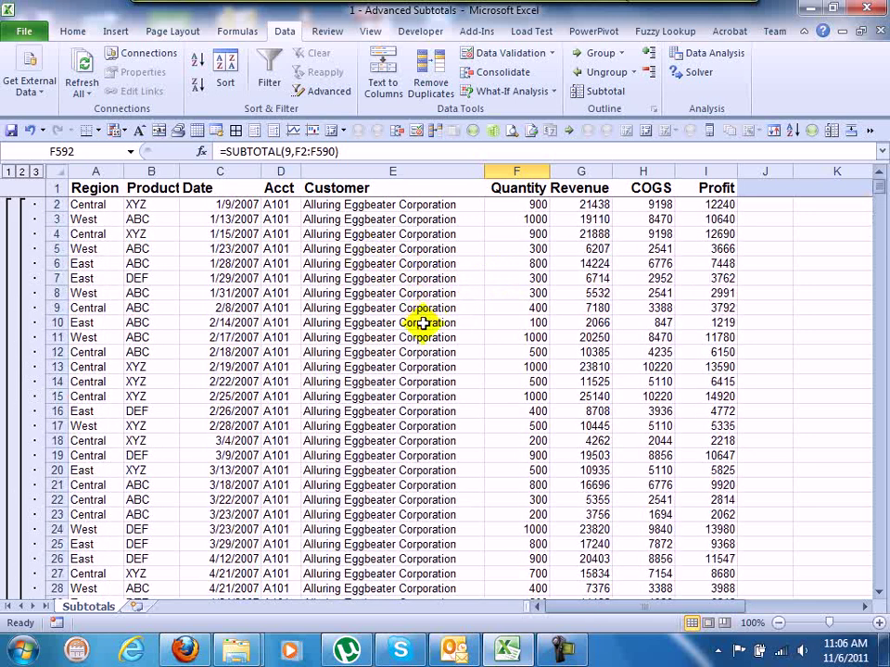
# Remove all subtotals via the Subtotal dialog's Remove All
pyautogui.click(591, 91)
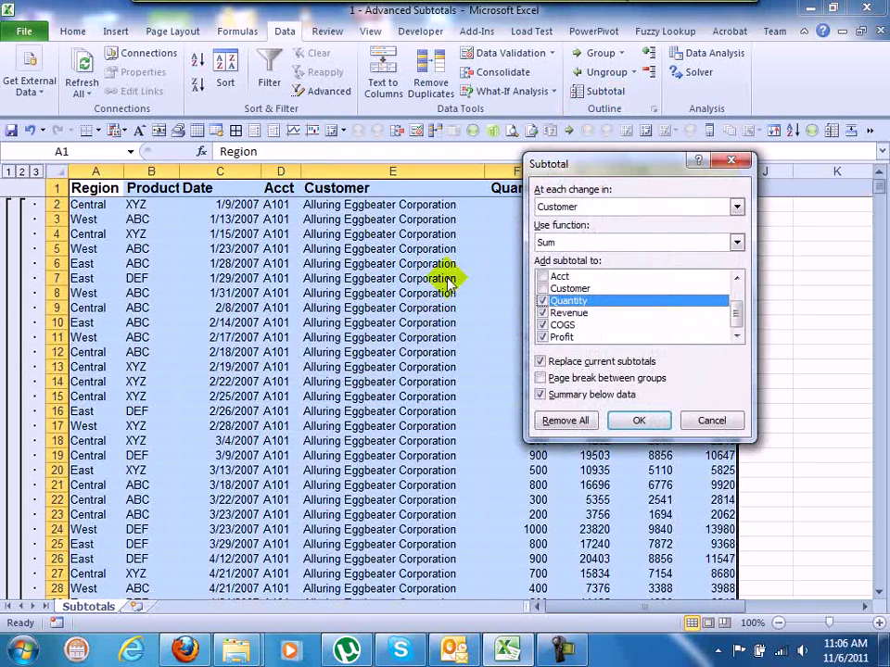
pyautogui.click(564, 421)
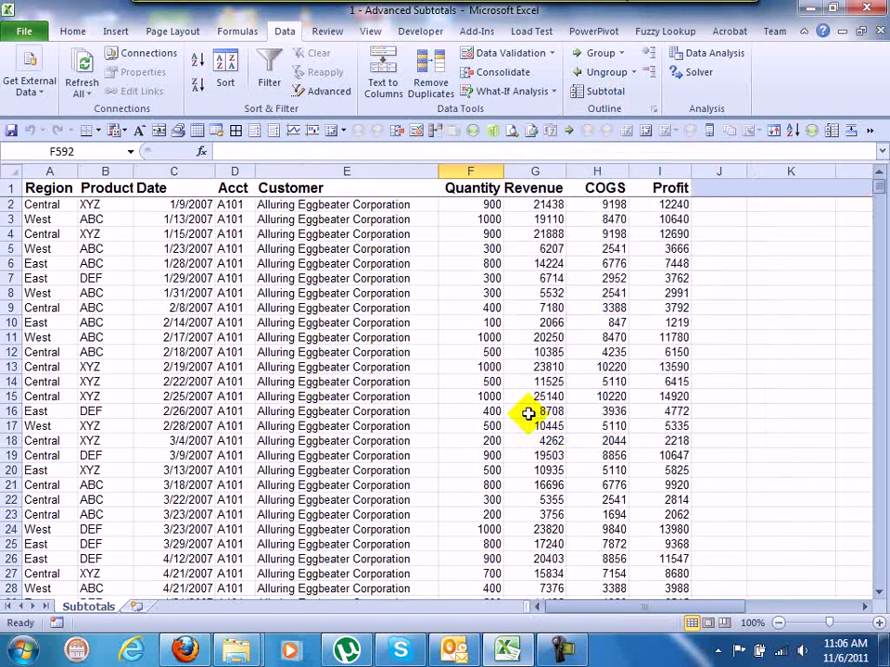